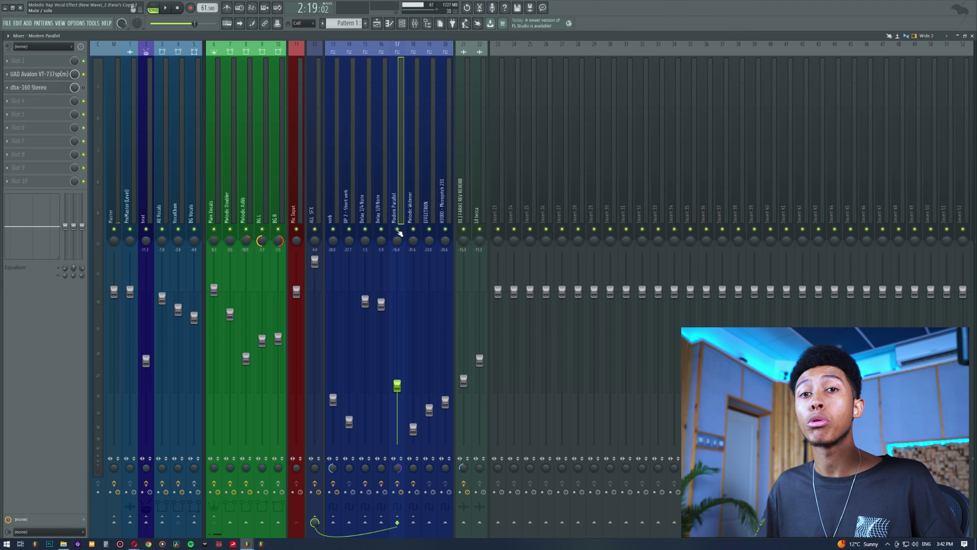
Play the song and mute and unmute the Modern Parallel track to compare the mix with and without it
left_click(42, 74)
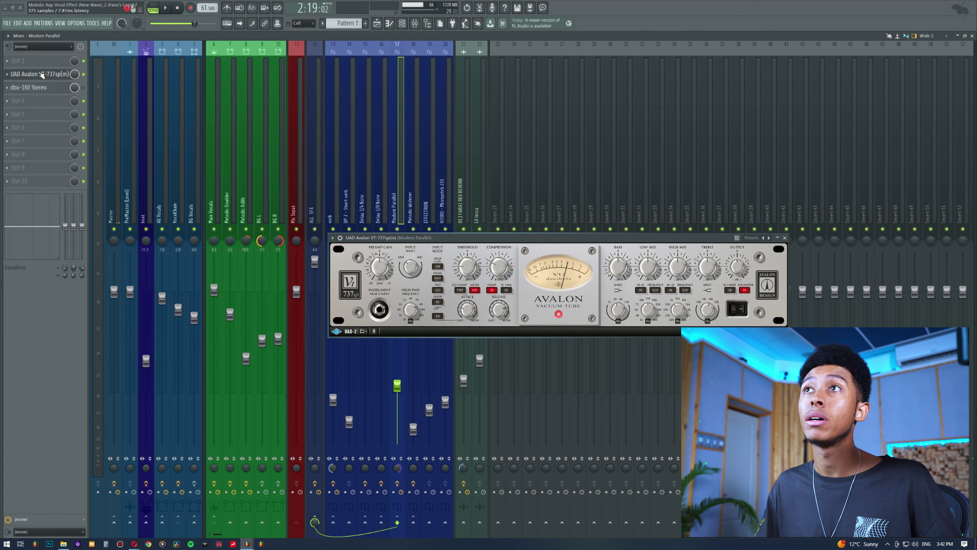
left_click(42, 74)
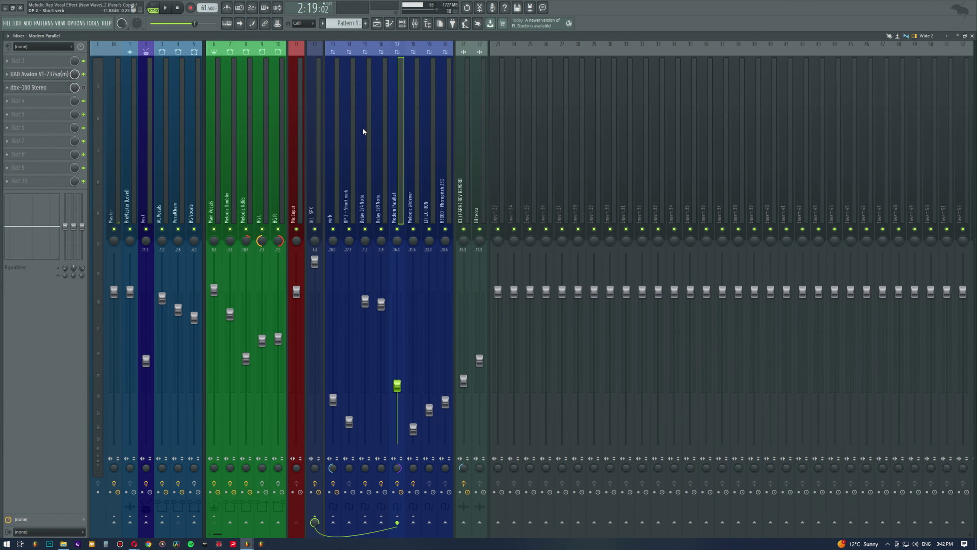
key("space")
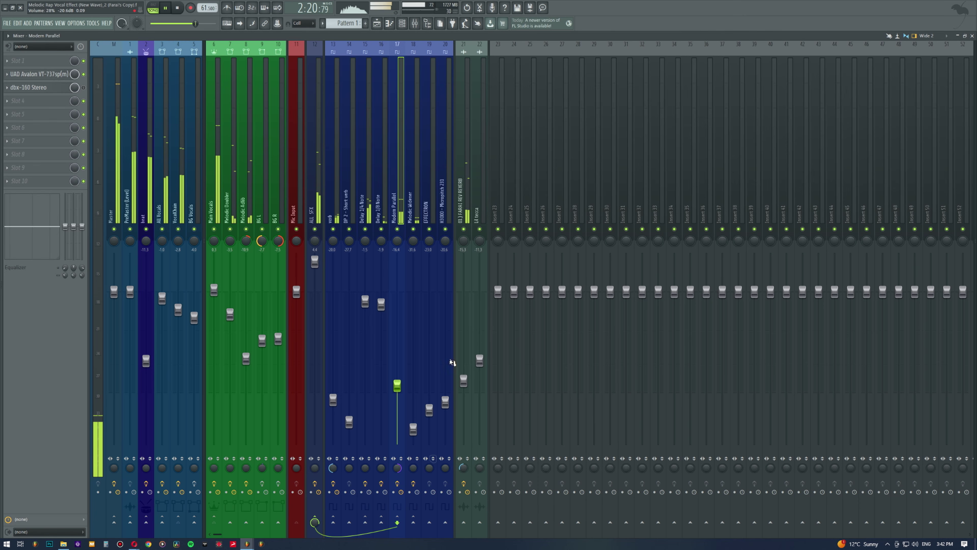
left_click(400, 227)
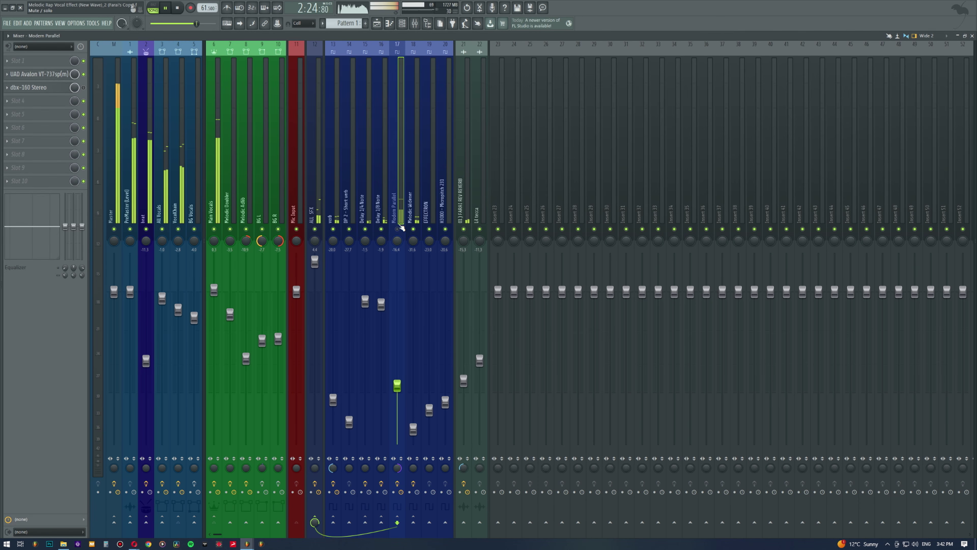
left_click(400, 228)
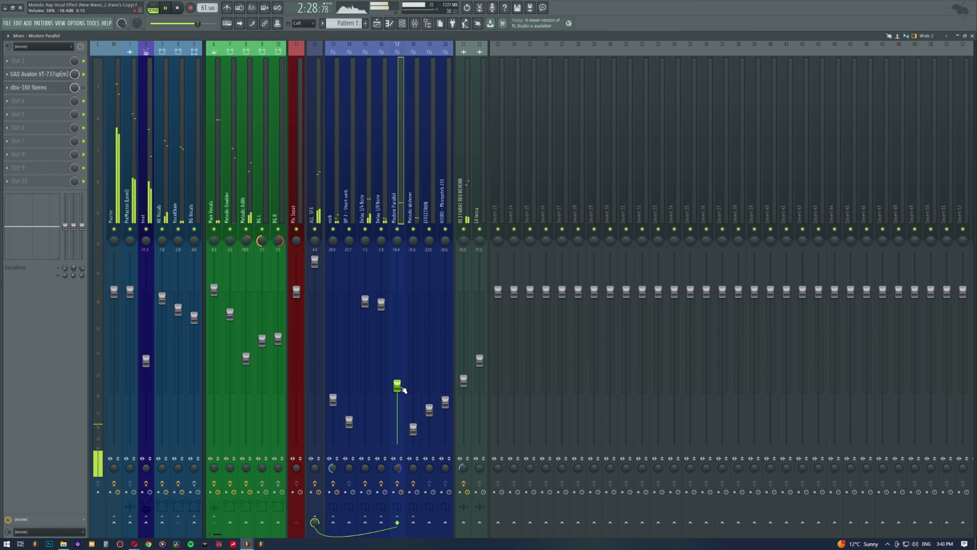
Audition the Modern Parallel track at a raised level, undo the fader change, and compare the mix with the track muted and active
scroll(396, 414, "up", 8)
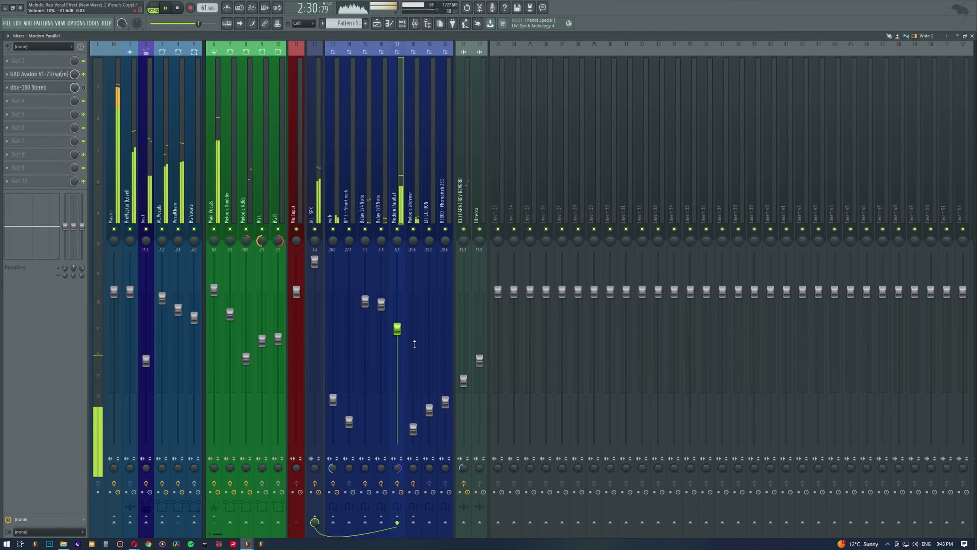
key("ctrl+z")
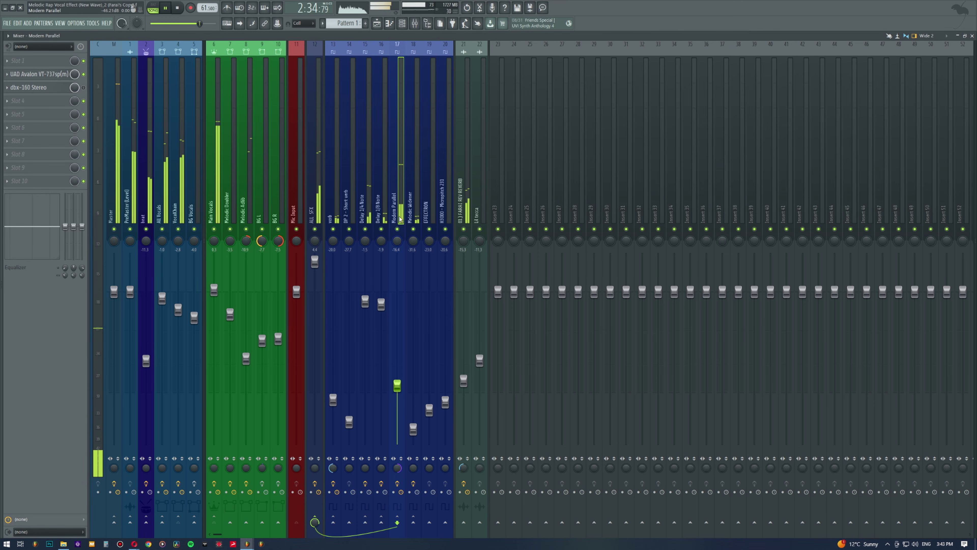
left_click(399, 227)
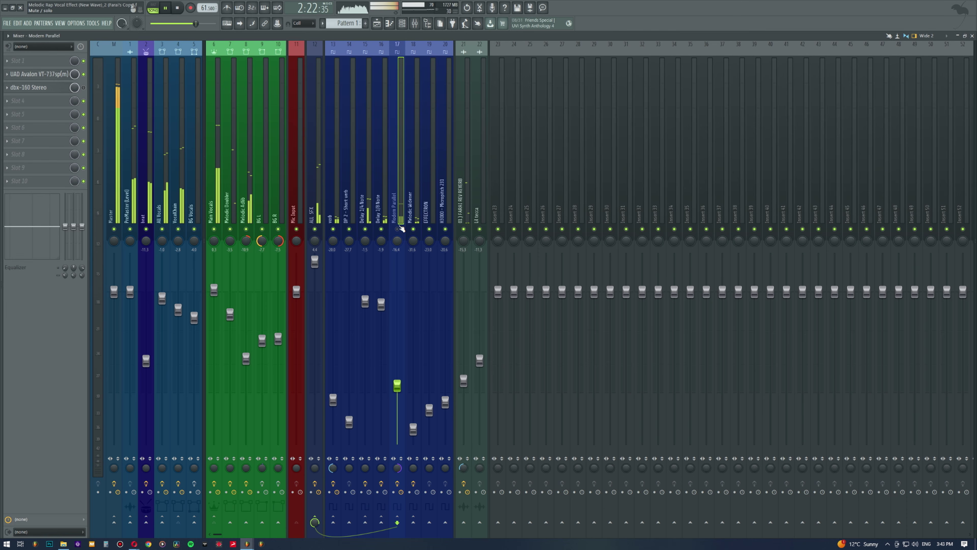
key("space")
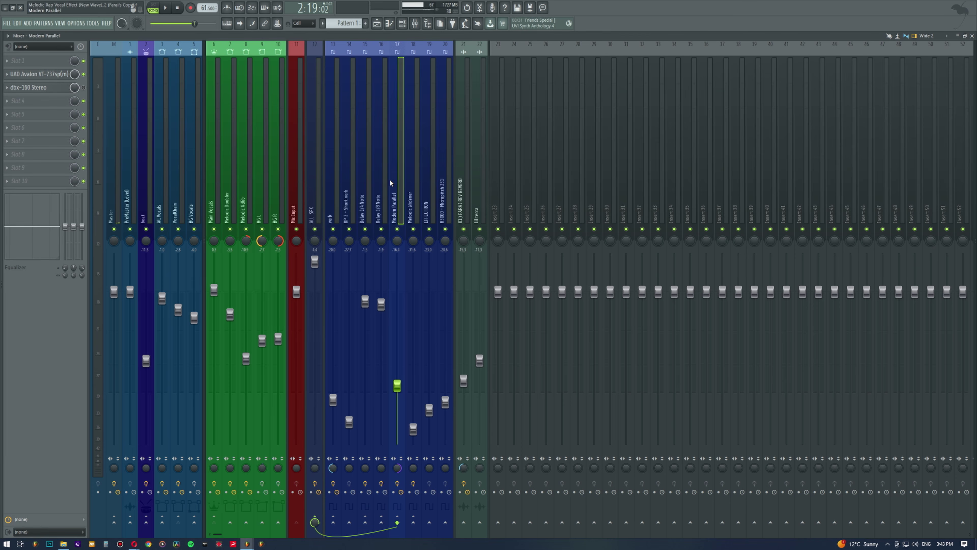
key("space")
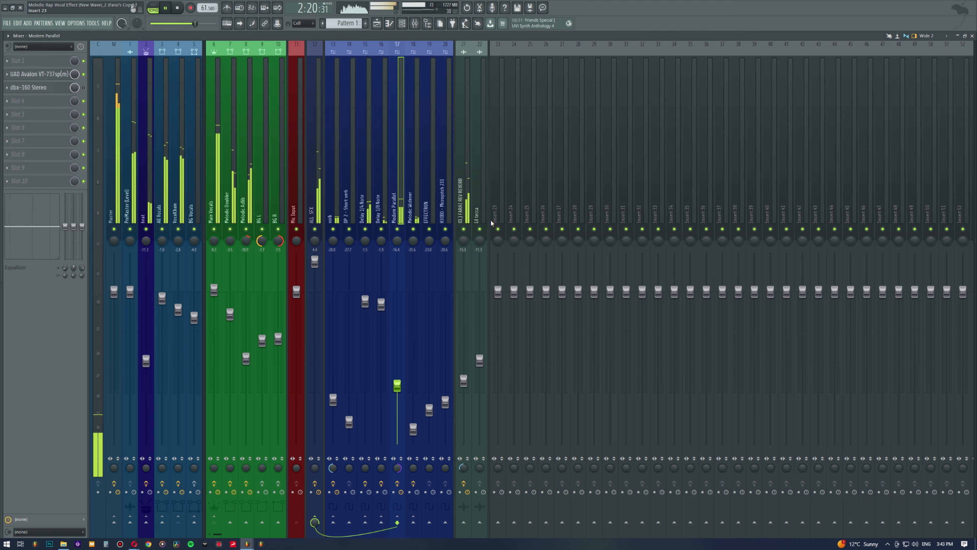
left_click(398, 229)
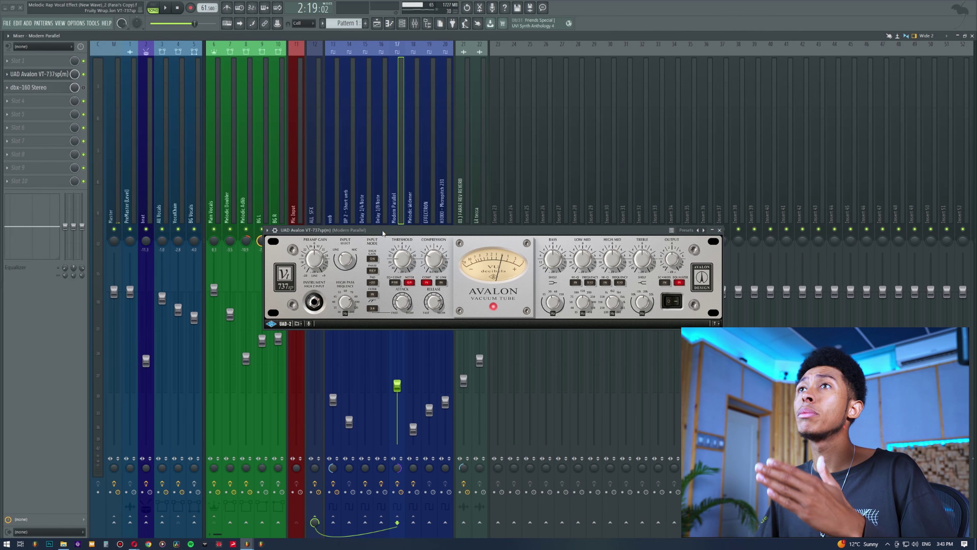
Examine the preamp, compressor and EQ settings of the UAD Avalon VT-737sp on the Modern Parallel track
left_click_drag(381, 232, 387, 239)
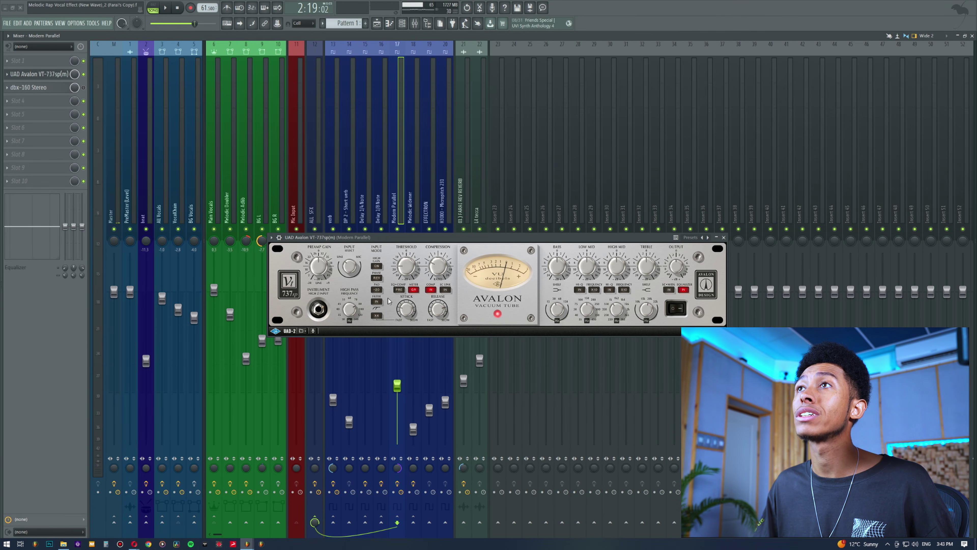
mouse_move(372, 243)
left_mouse_down()
mouse_move(403, 241)
mouse_move(388, 236)
left_mouse_up()
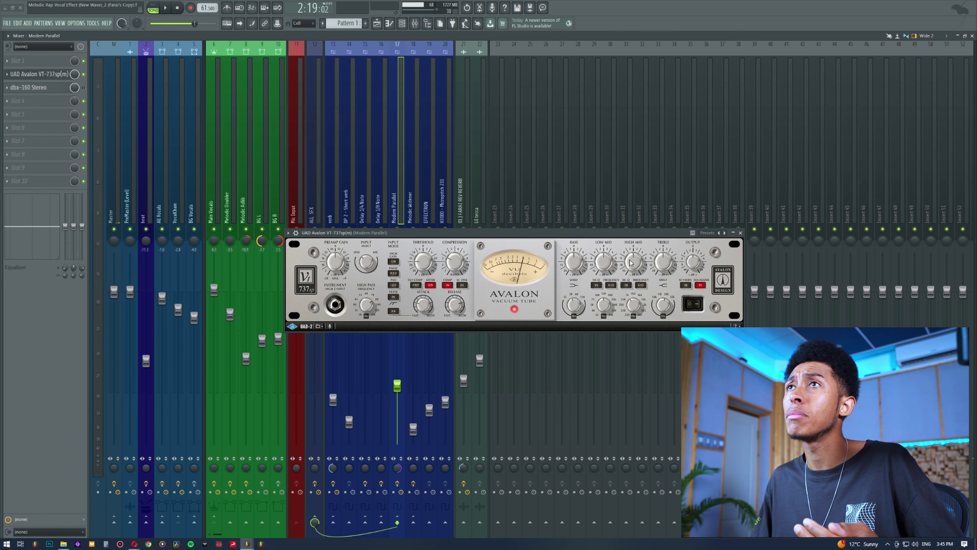
left_click_drag(498, 235, 490, 236)
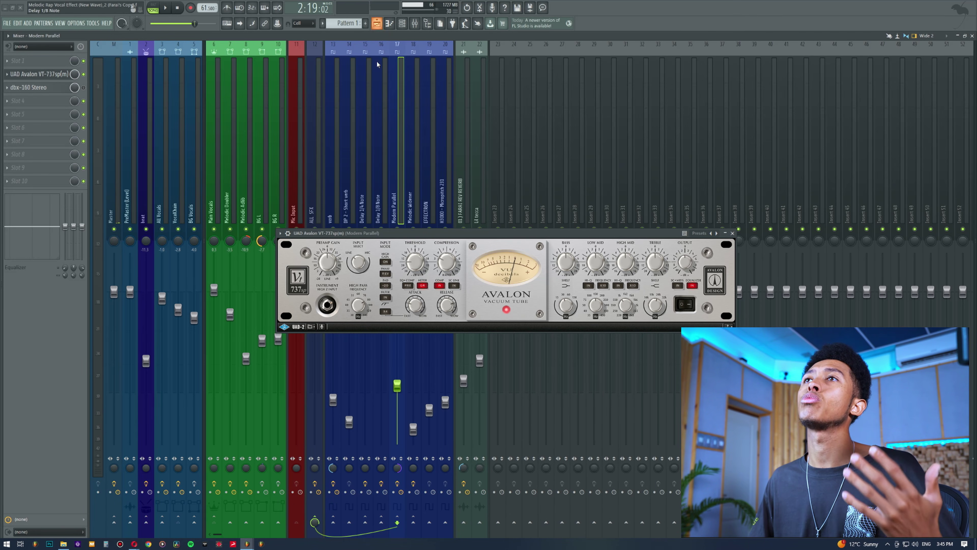
left_click_drag(371, 233, 375, 238)
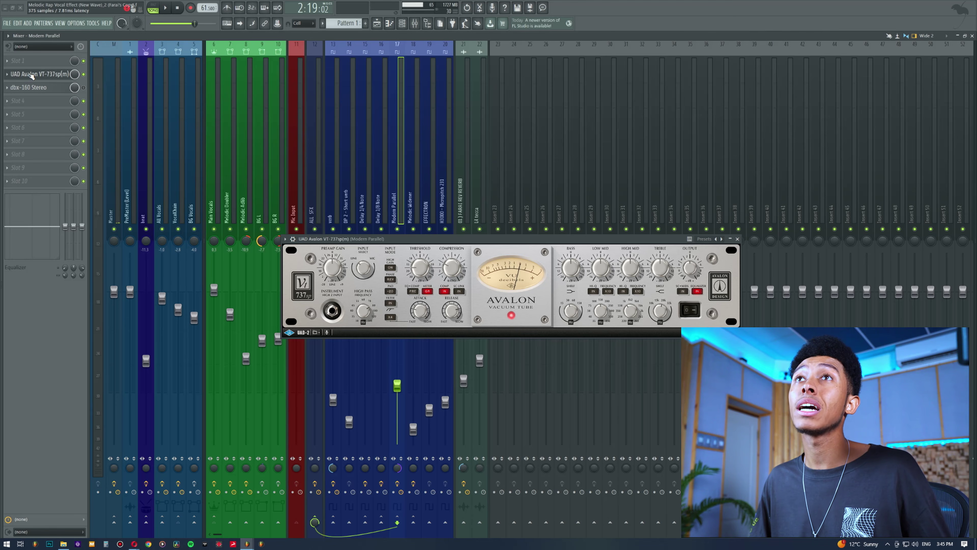
Switch the Modern Parallel track from the UAD Avalon to the dbx-160 Stereo and adjust its left output gain during playback
left_click(33, 74)
left_click(42, 87)
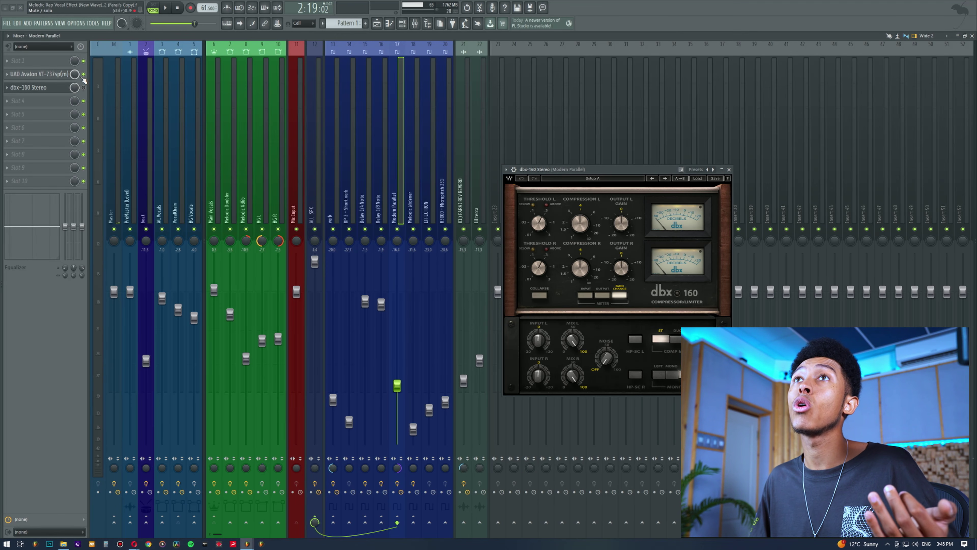
left_click_drag(562, 168, 506, 151)
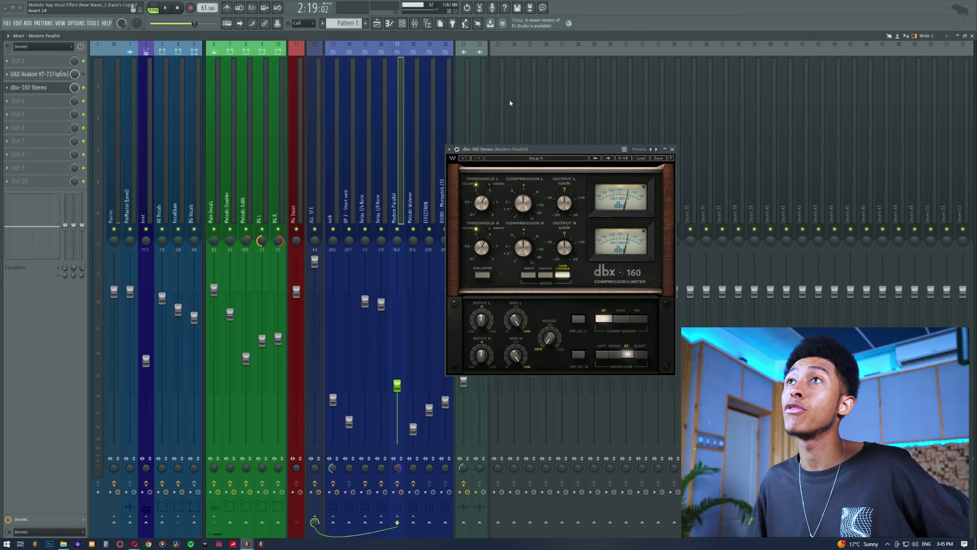
key("space")
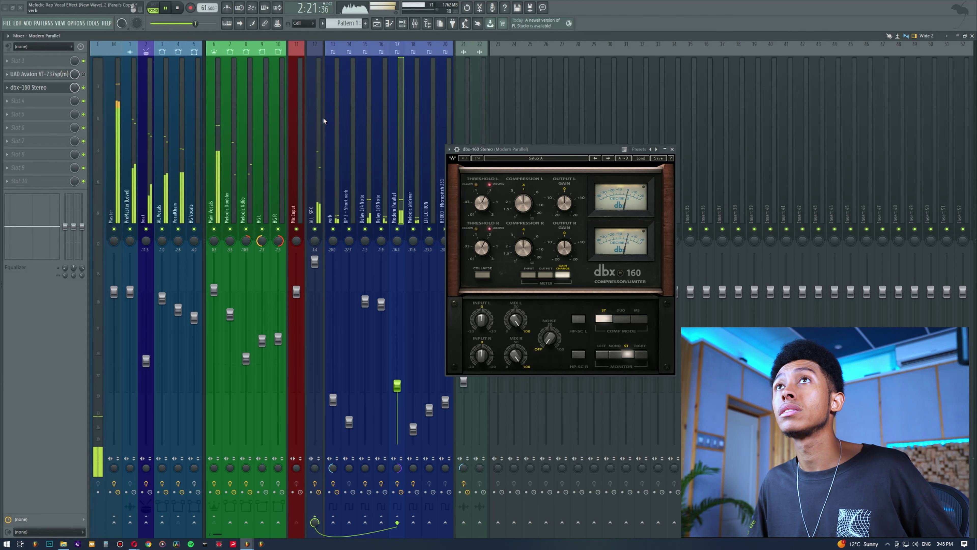
left_click_drag(565, 203, 564, 200)
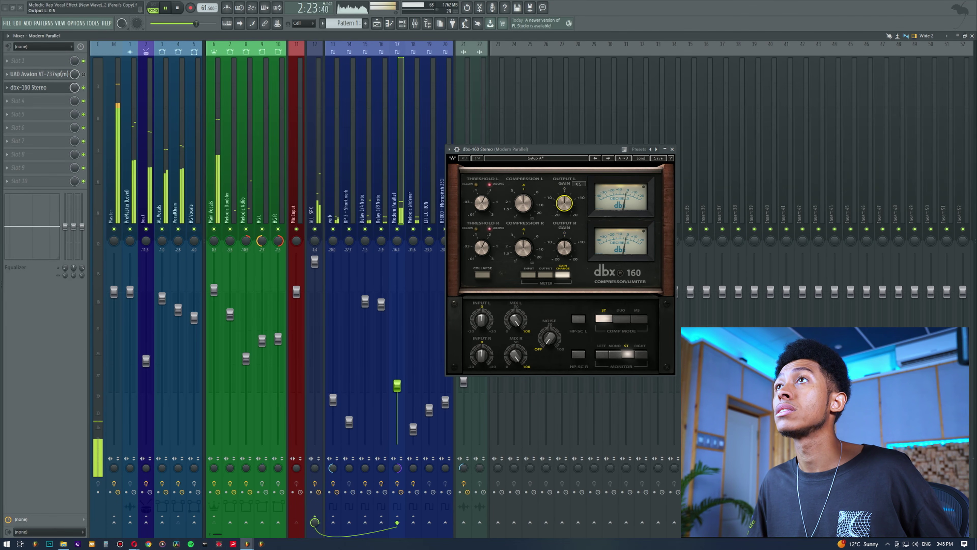
Bypass the dbx-160 Stereo and re-enable the UAD Avalon VT-737sp to compare the two compressors
left_click(84, 87)
left_click(83, 74)
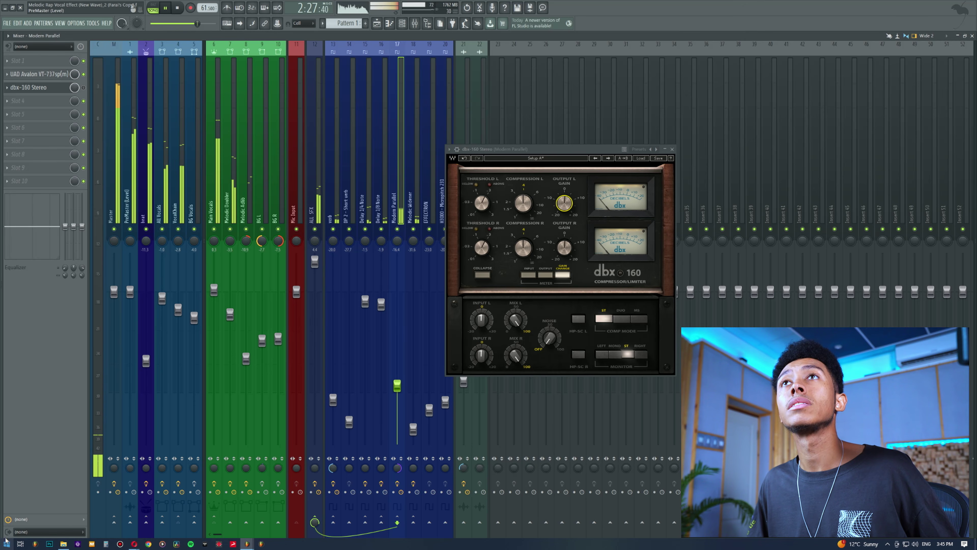
key("space")
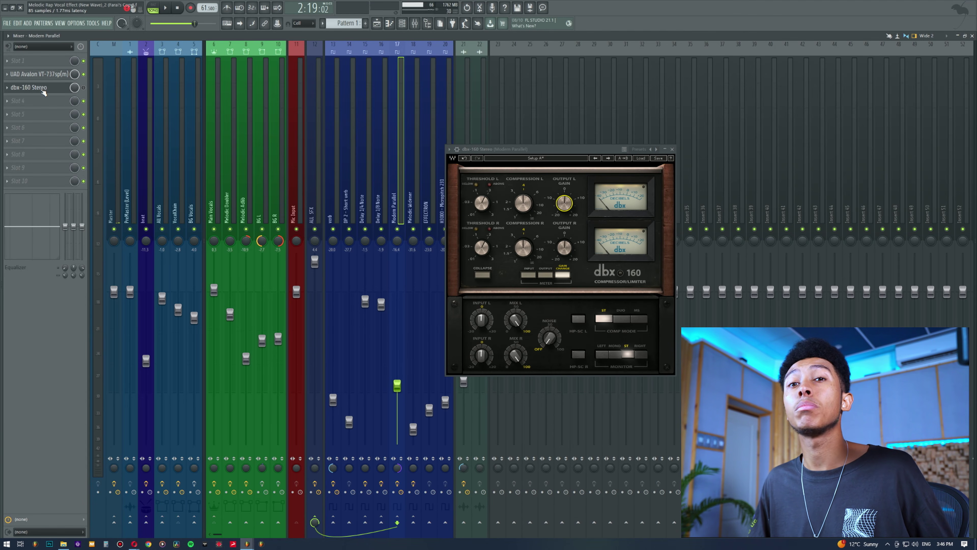
left_click(43, 78)
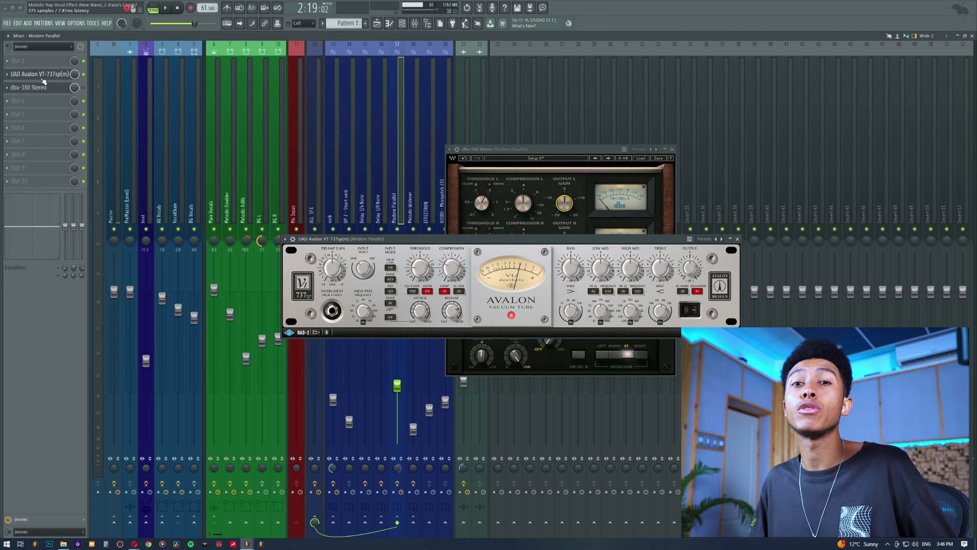
left_click(43, 78)
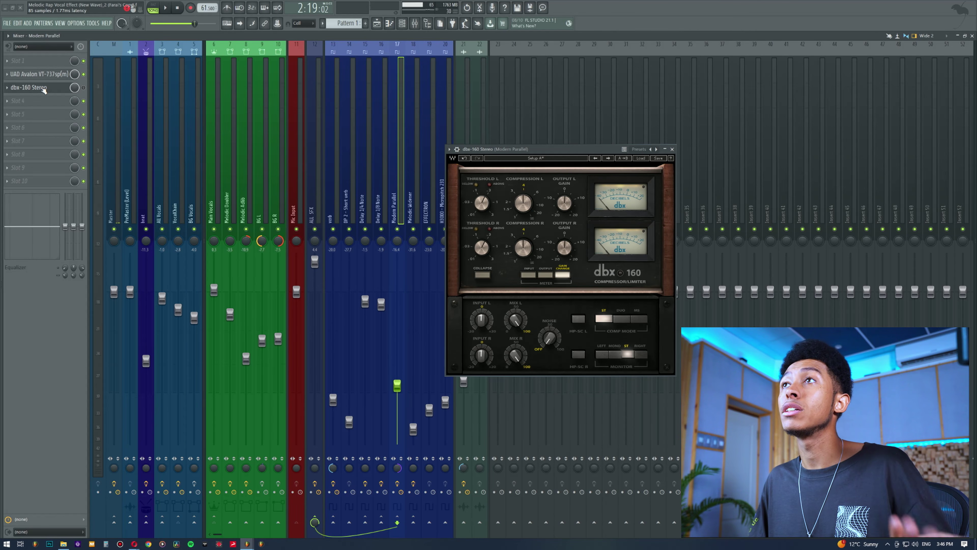
Bypass the UAD Avalon VT-737sp and load the UAD UA 1176 Rev A into effects slot 4 of Modern Parallel
left_click(83, 74)
left_click(54, 108)
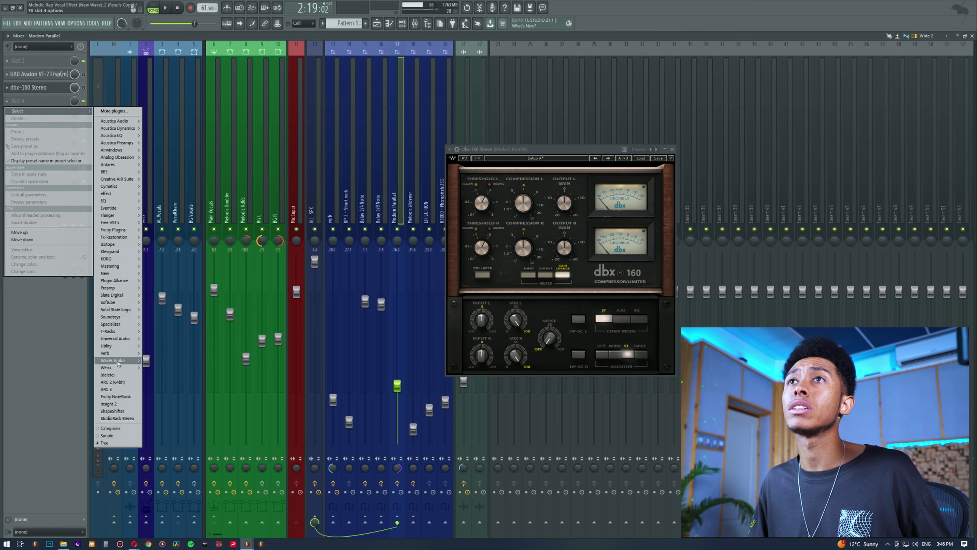
mouse_move(120, 339)
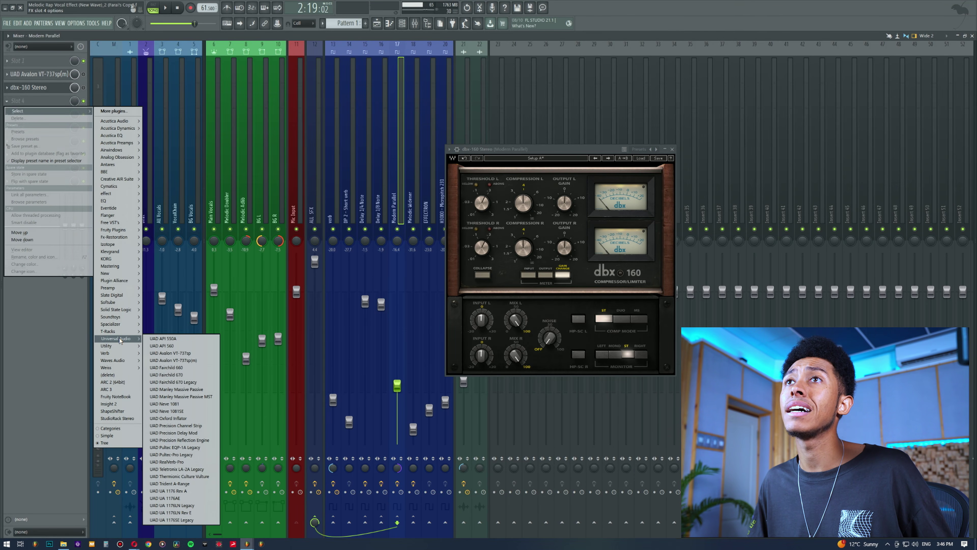
left_click(168, 490)
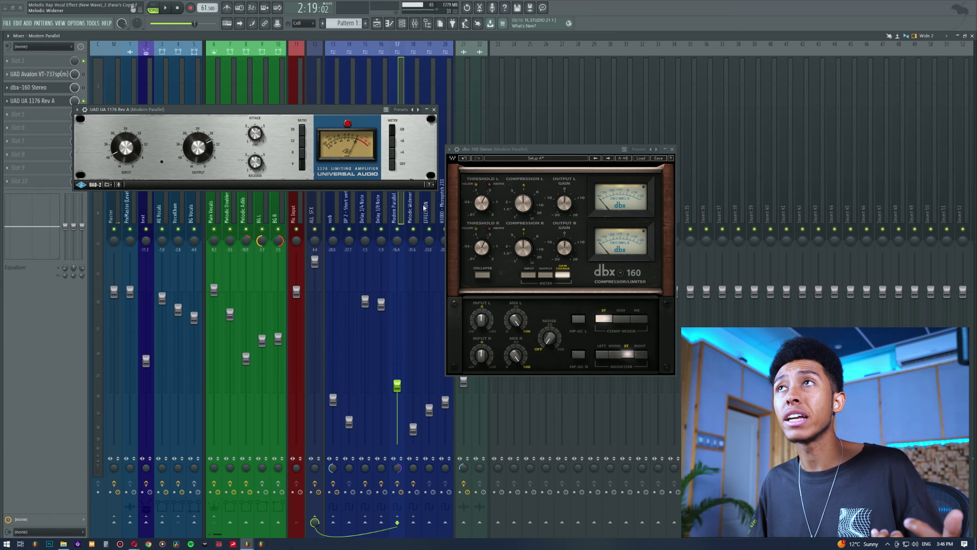
Put away the dbx-160 window and play the song to audition the UAD UA 1176 Rev A
left_click(666, 149)
left_click_drag(307, 109, 493, 255)
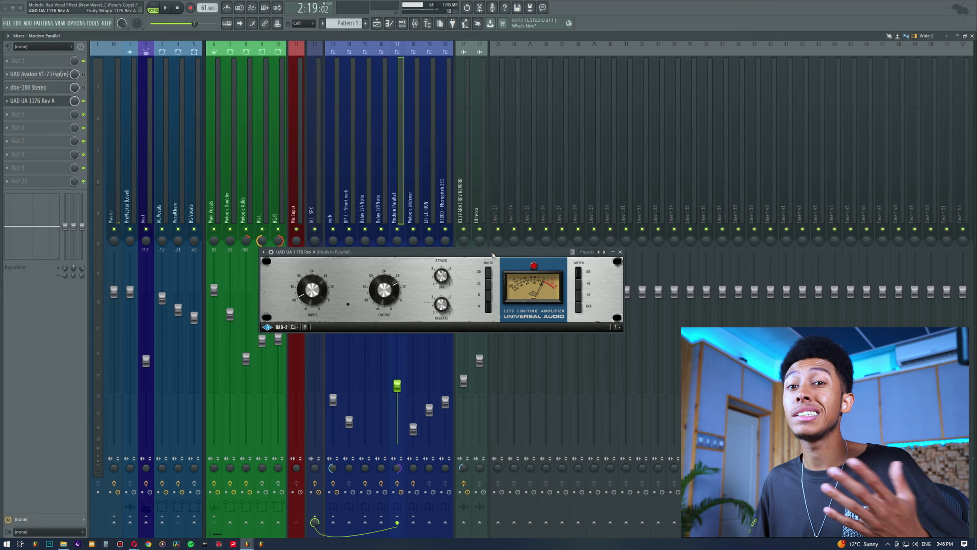
key("space")
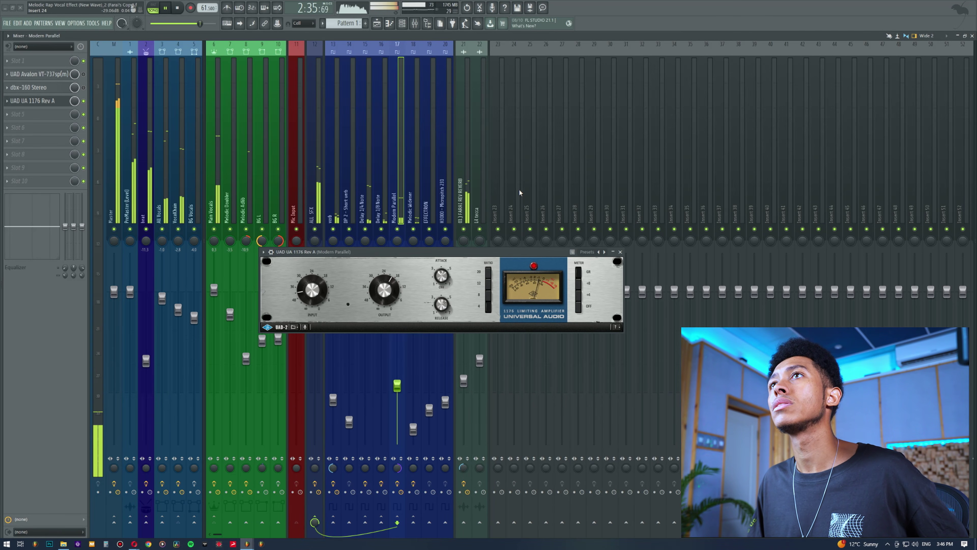
key("space")
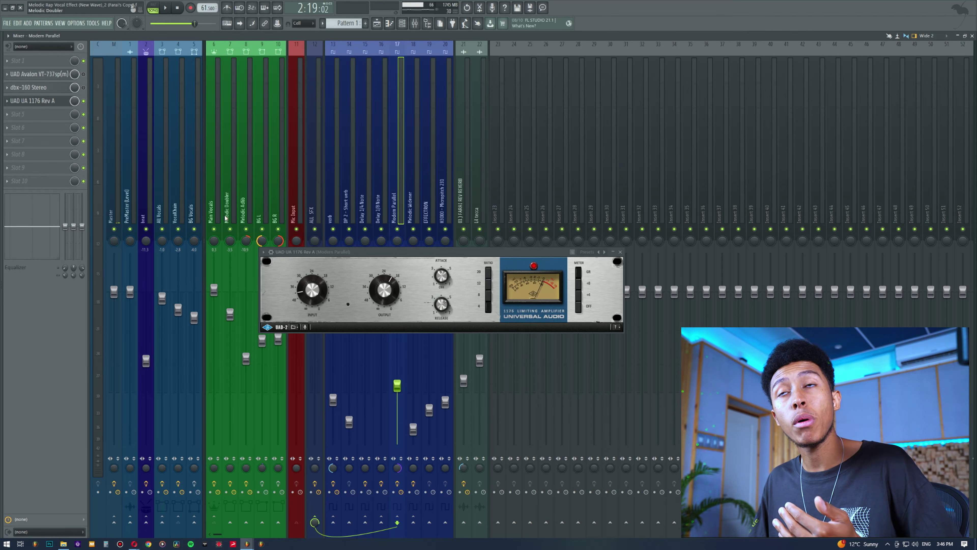
Replace the UAD UA 1176 Rev A in slot 4 with the Waves RCompressor Stereo and reposition its window
left_click(6, 103)
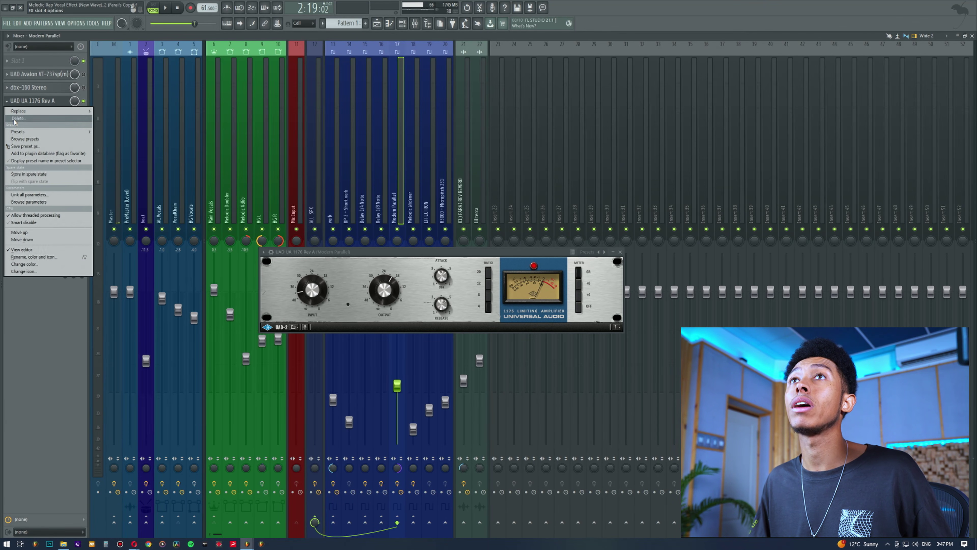
left_click(18, 118)
left_click(40, 101)
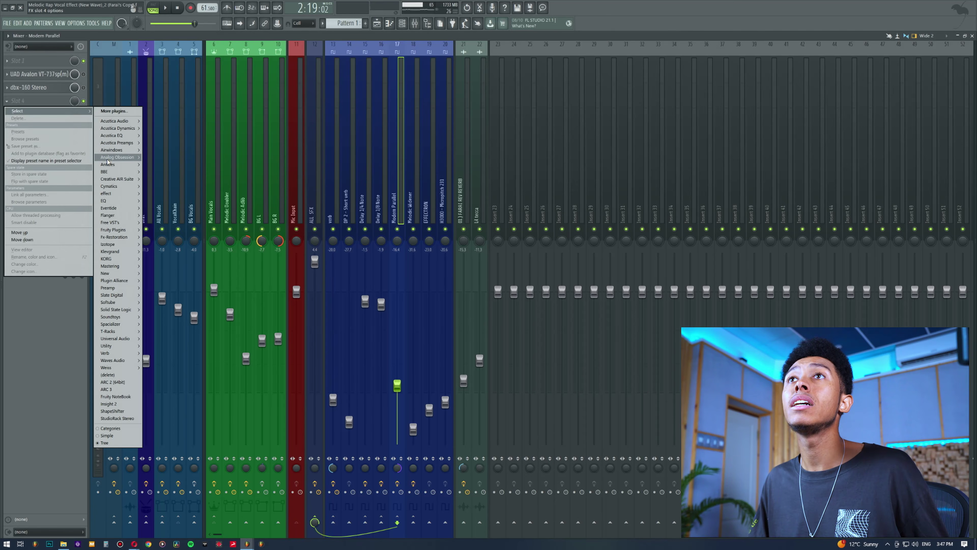
mouse_move(122, 230)
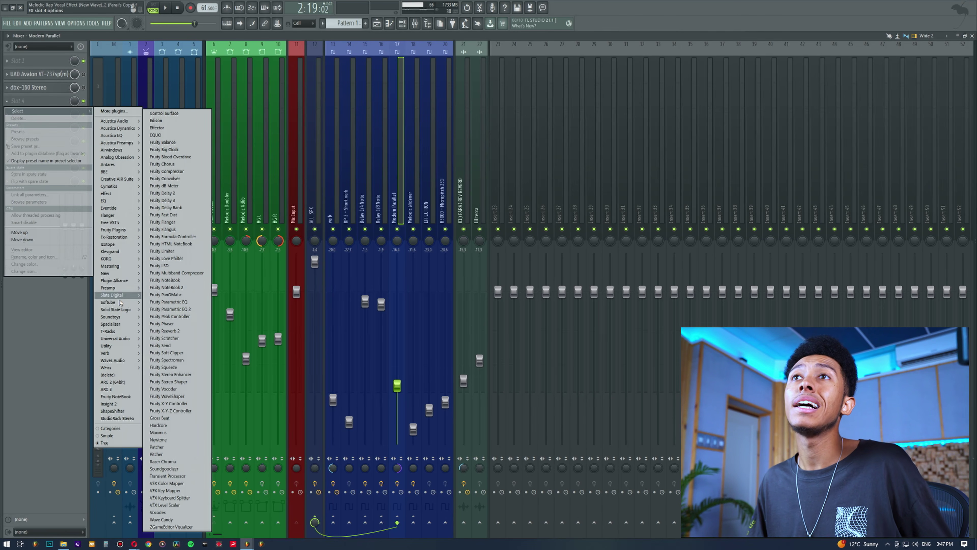
mouse_move(115, 361)
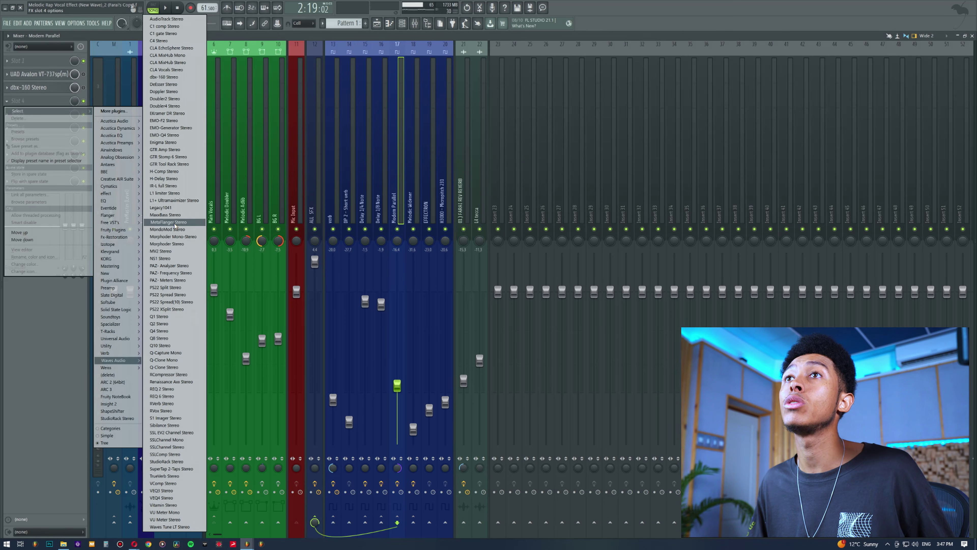
left_click(184, 375)
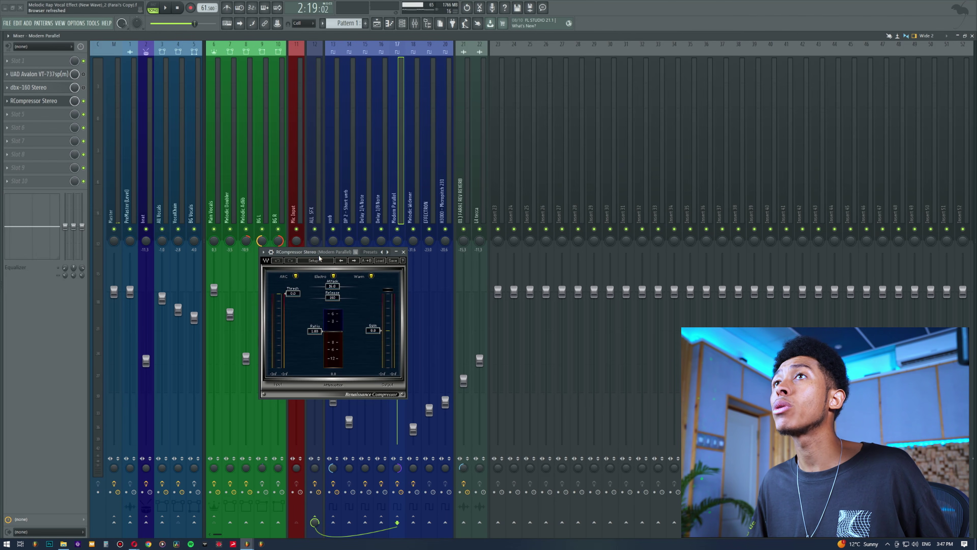
left_click_drag(320, 258, 414, 261)
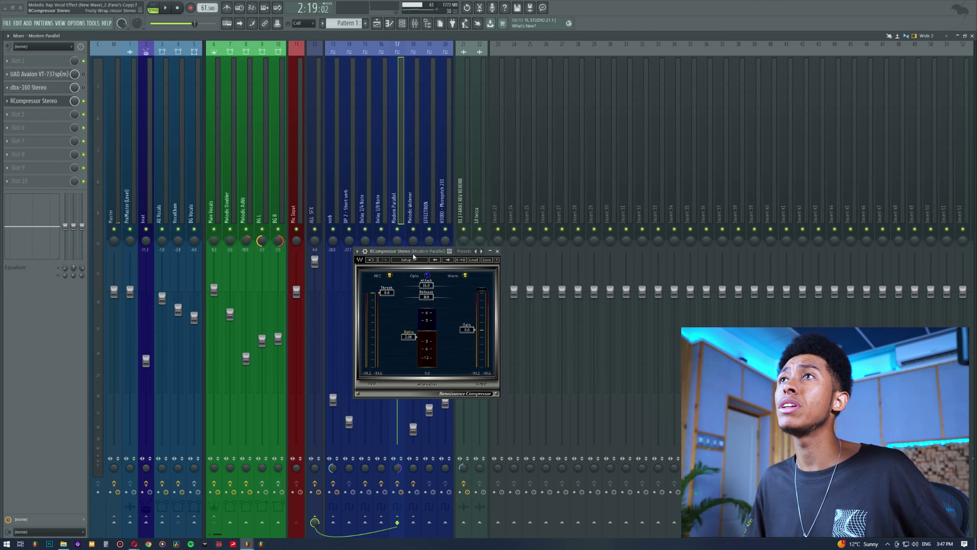
Reposition the RCompressor window, and lower its threshold and slightly raise its gain while auditioning the song
left_click_drag(413, 254, 425, 253)
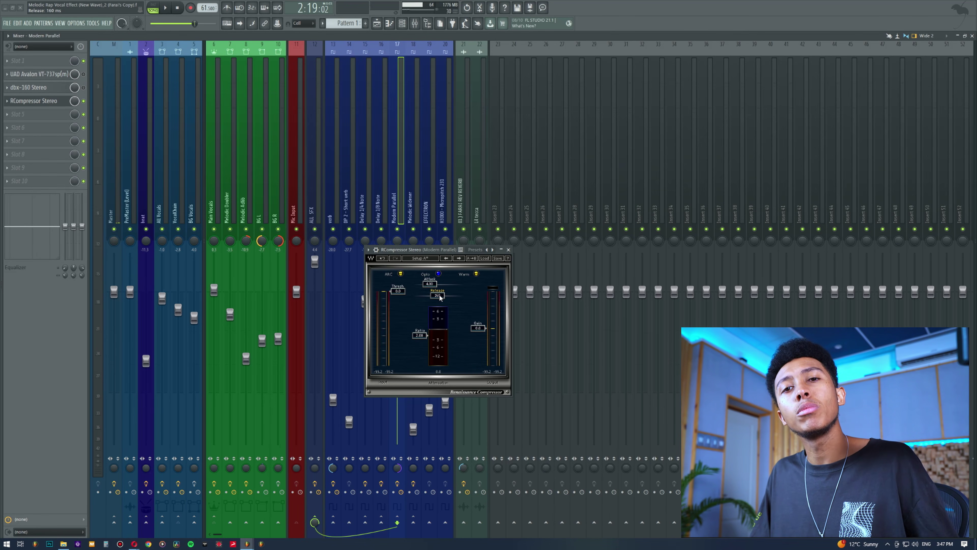
left_click_drag(413, 256, 436, 249)
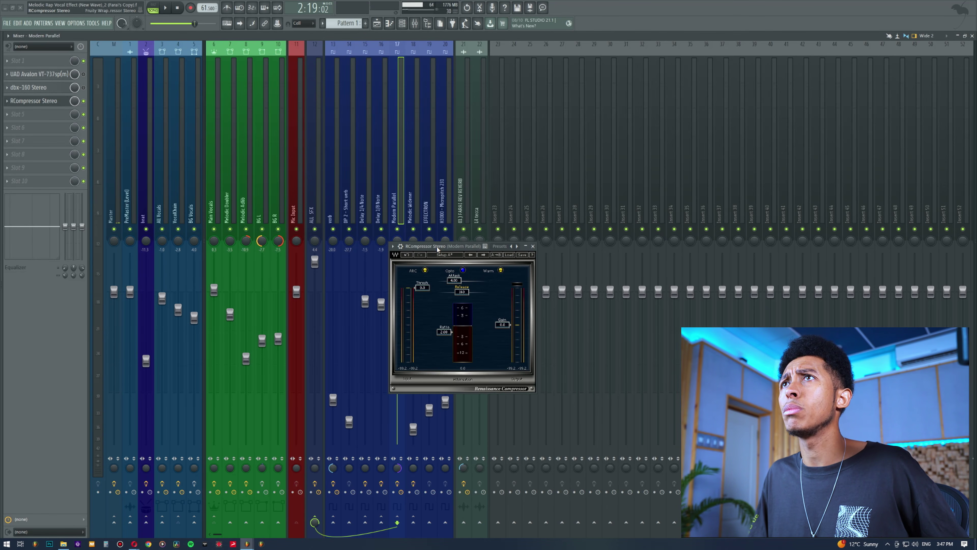
key("space")
left_click_drag(422, 288, 423, 308)
left_click_drag(502, 324, 502, 323)
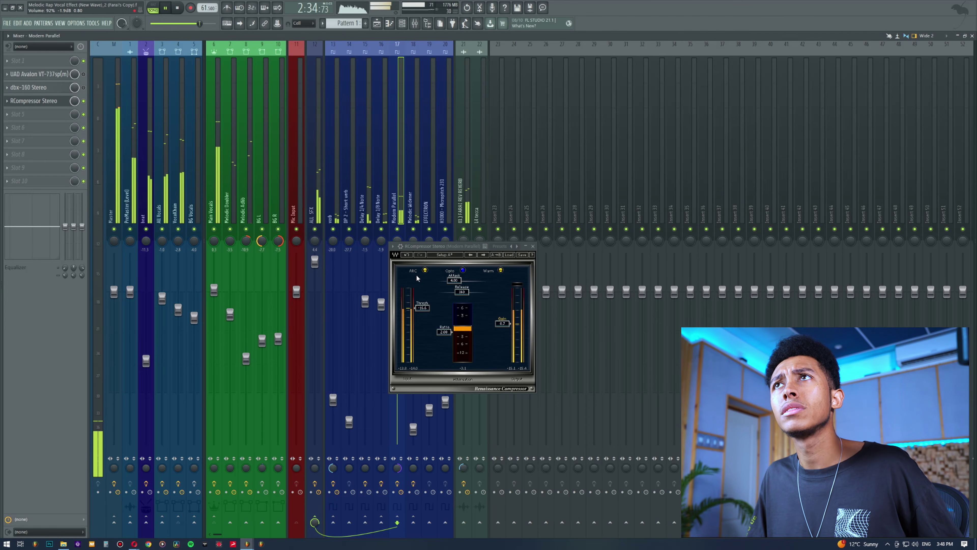
left_click(195, 24)
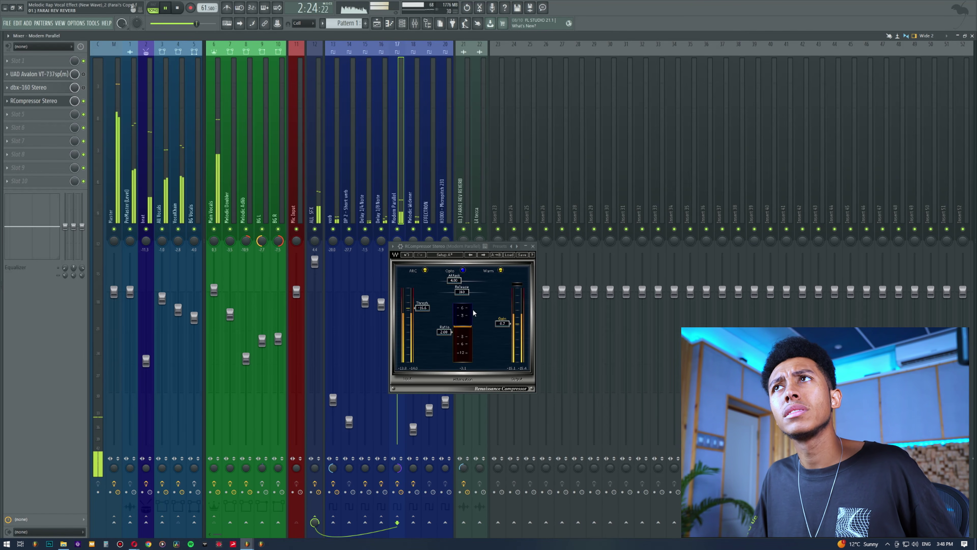
key("space")
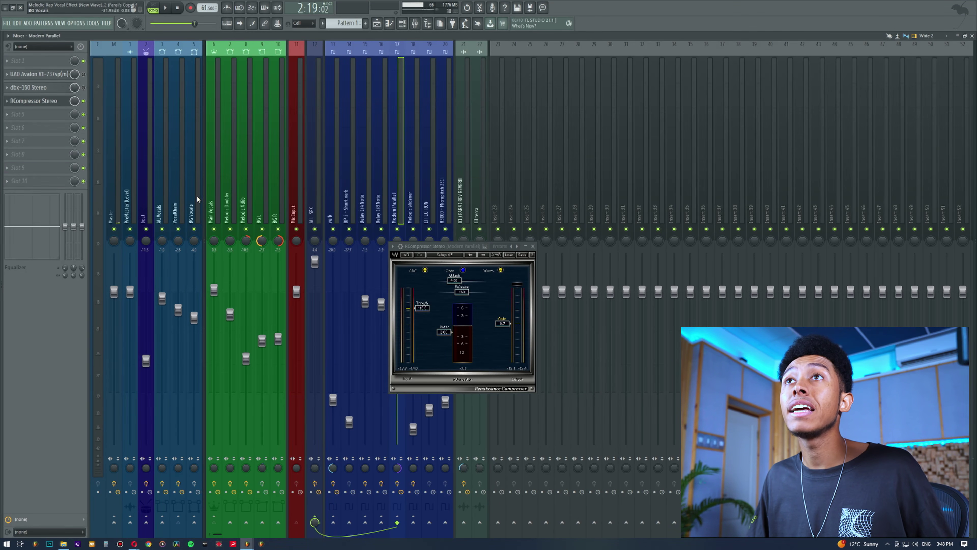
Compare the effect chains and routing of the VocalChain and Modern Parallel mixer tracks, finishing on Modern Parallel
left_click(179, 184)
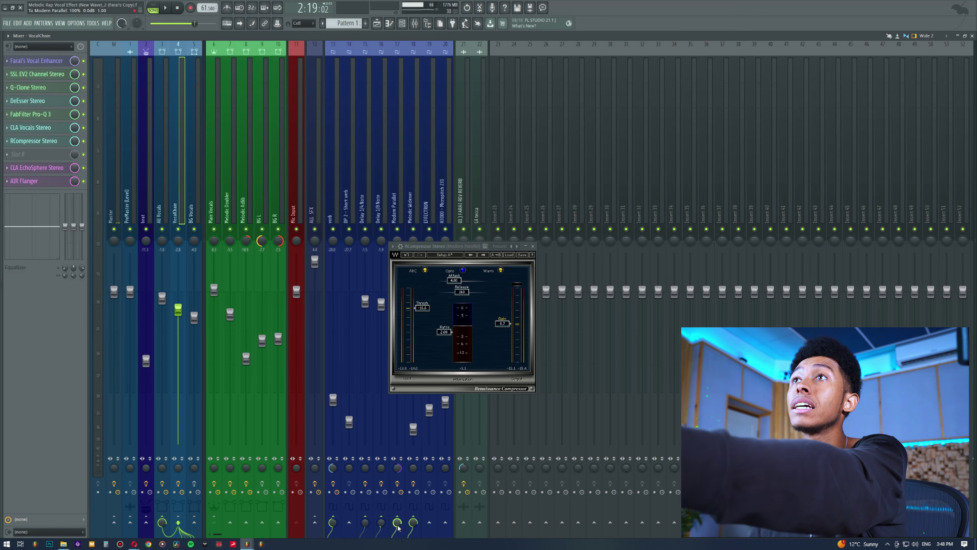
left_click(399, 467)
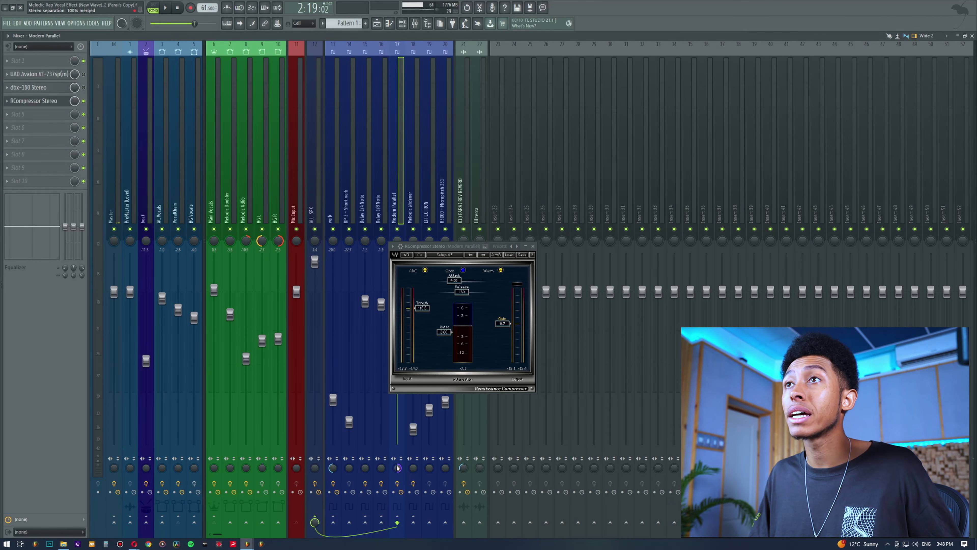
left_click(182, 189)
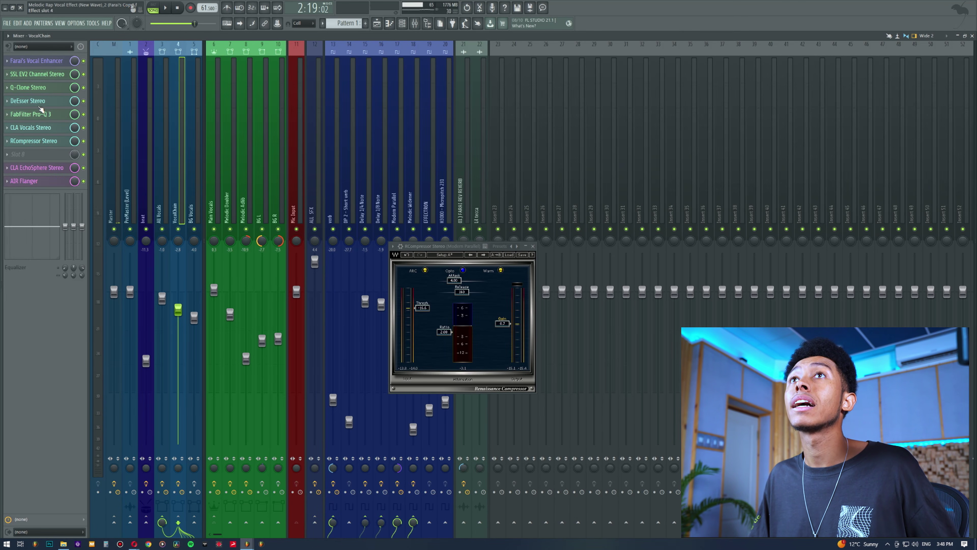
left_click(397, 196)
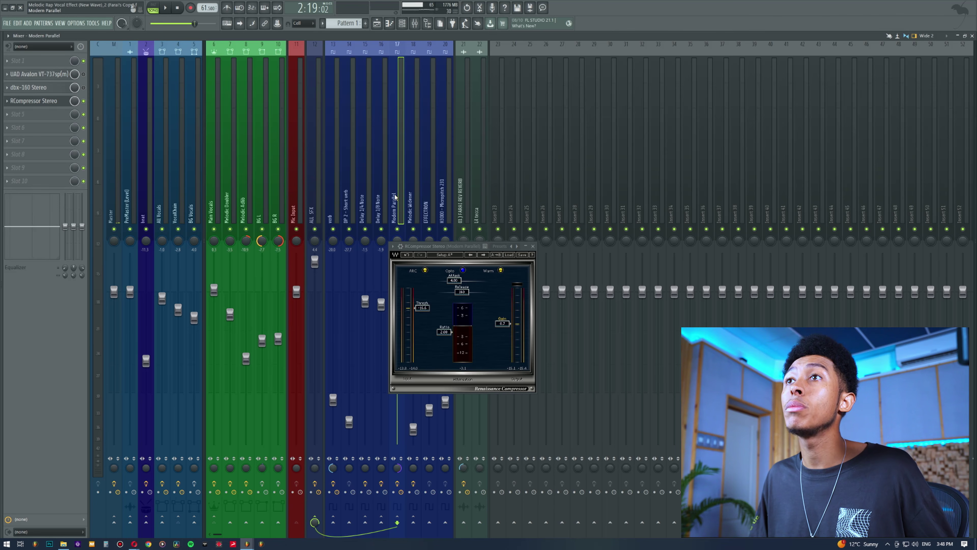